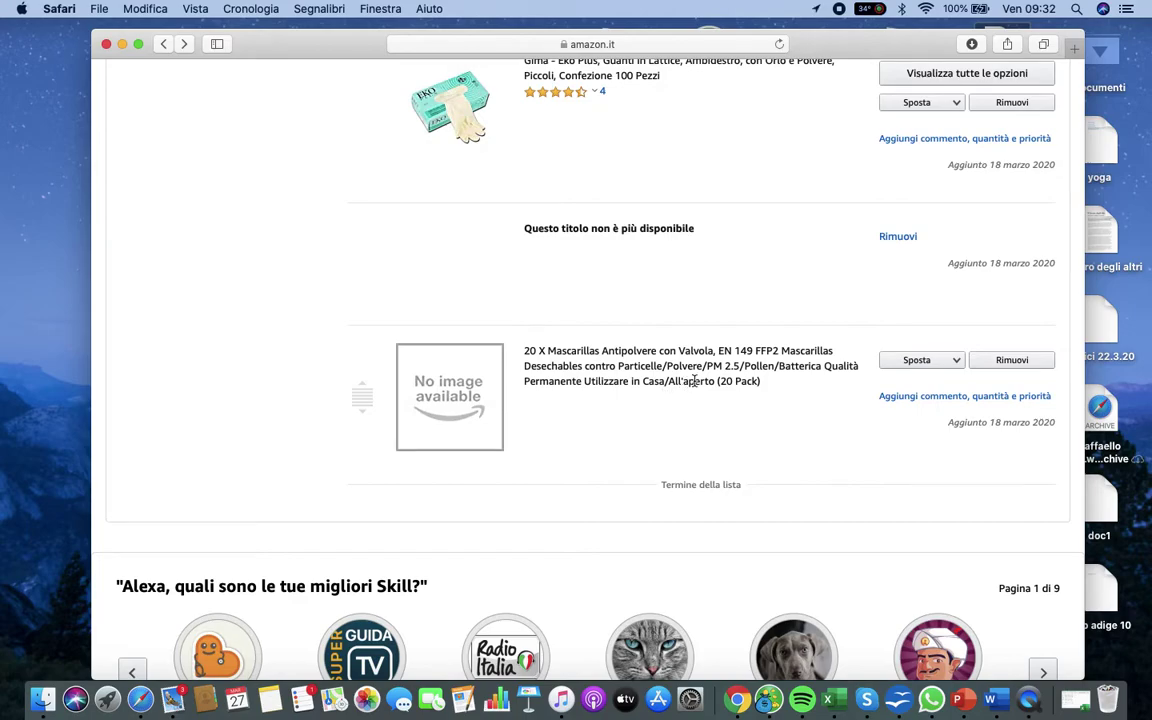
Look through the products and their availability in the Econ scuola wish list on Amazon
scroll(701, 378, down, 1)
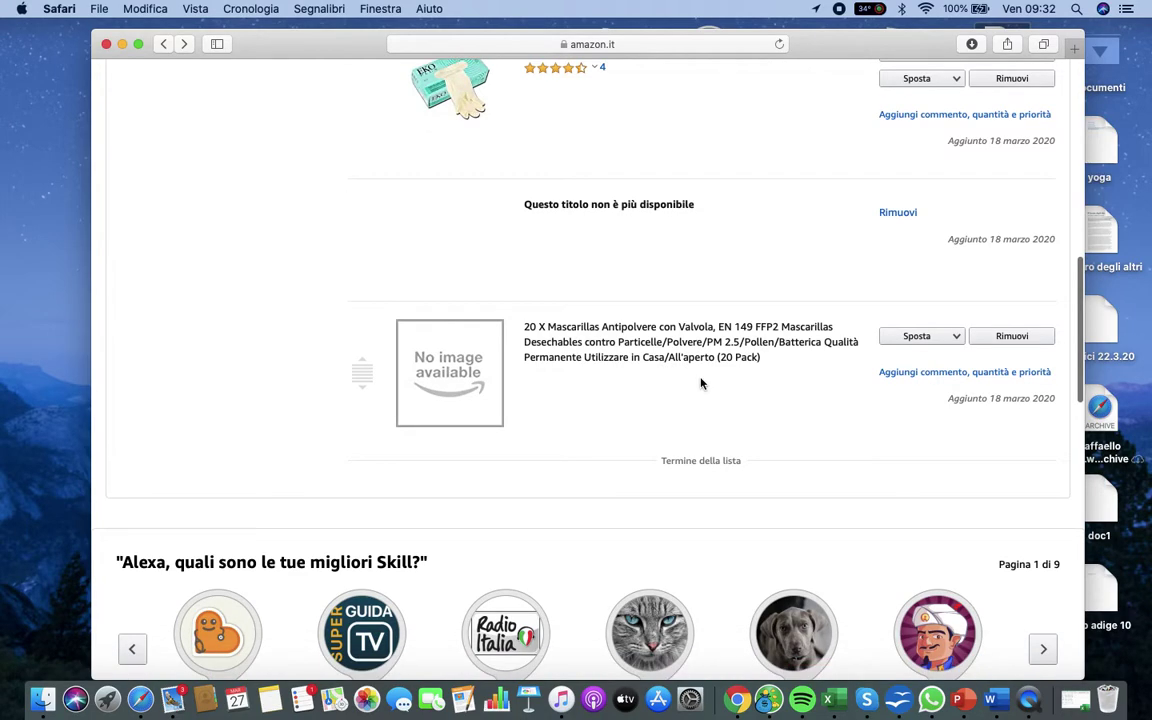
scroll(701, 380, up, 3)
scroll(701, 384, up, 10)
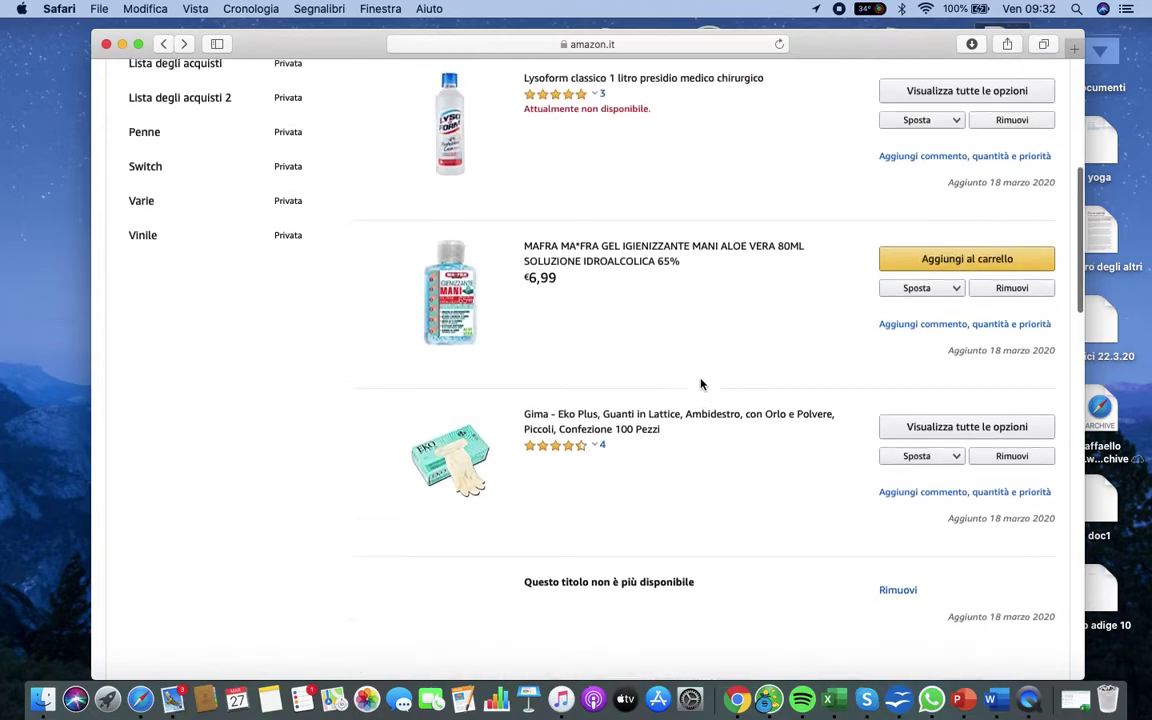
scroll(701, 384, down, 10)
scroll(701, 384, up, 3)
scroll(701, 384, up, 3)
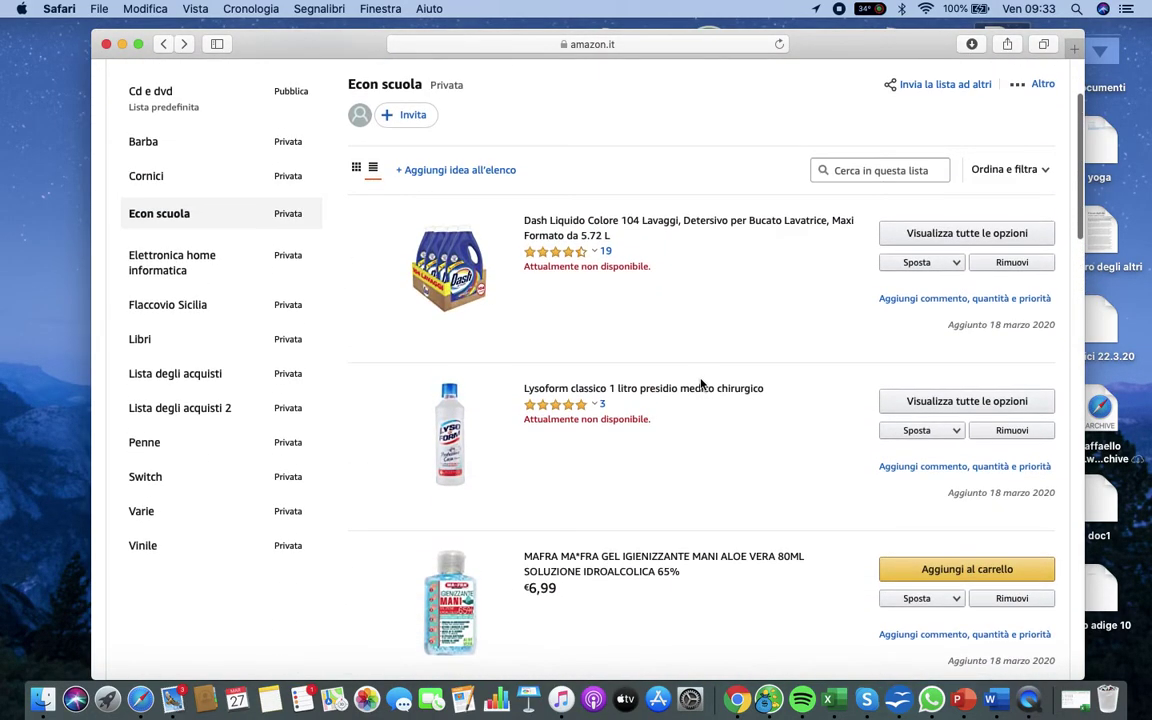
scroll(701, 384, up, 1)
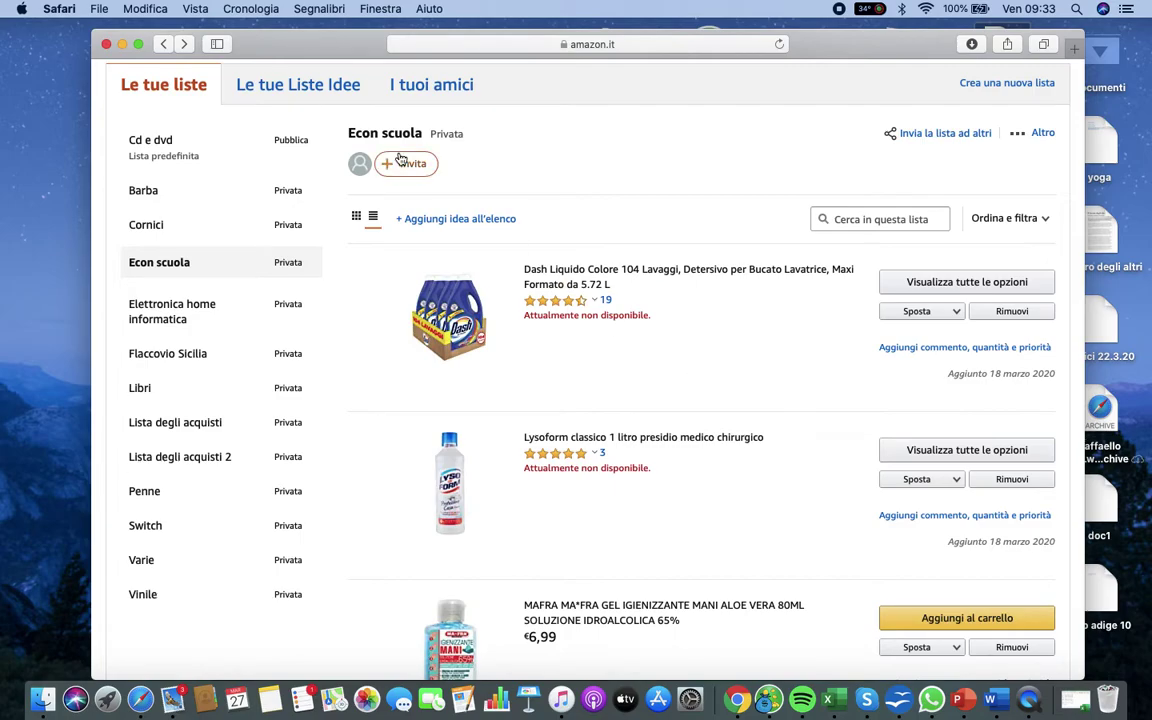
Close the Amazon window, open the "prezzi lab.econ." workbook from the desktop in Excel and review its price table
click(106, 45)
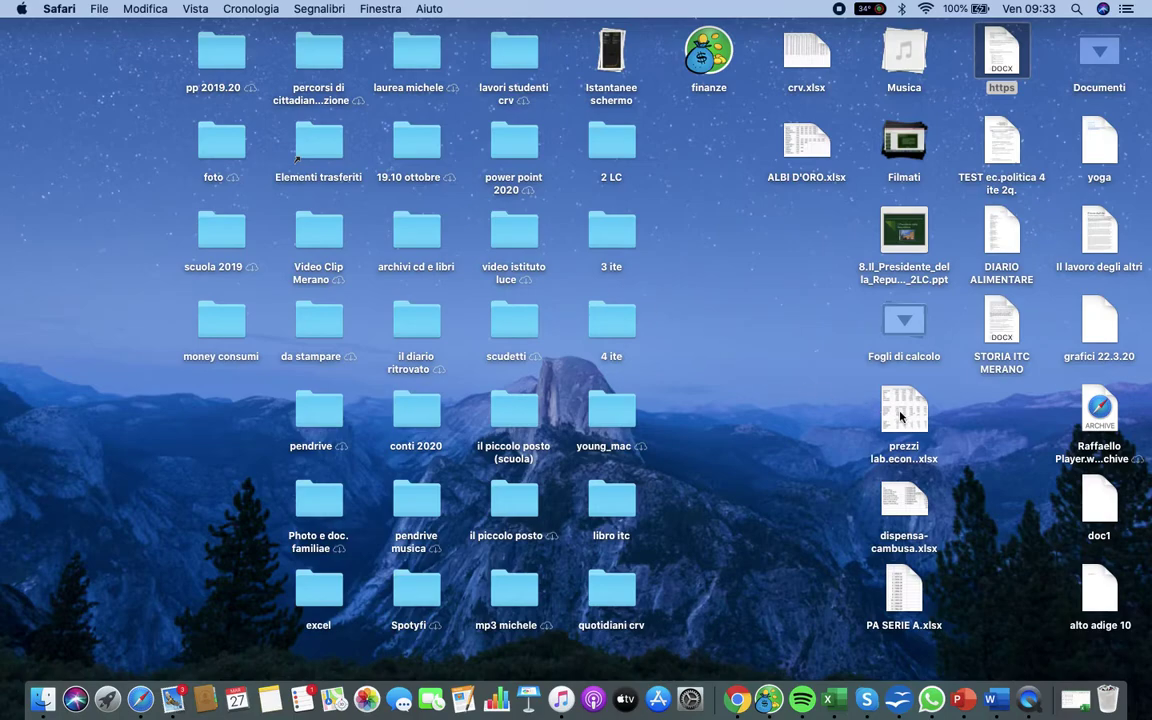
click(904, 412)
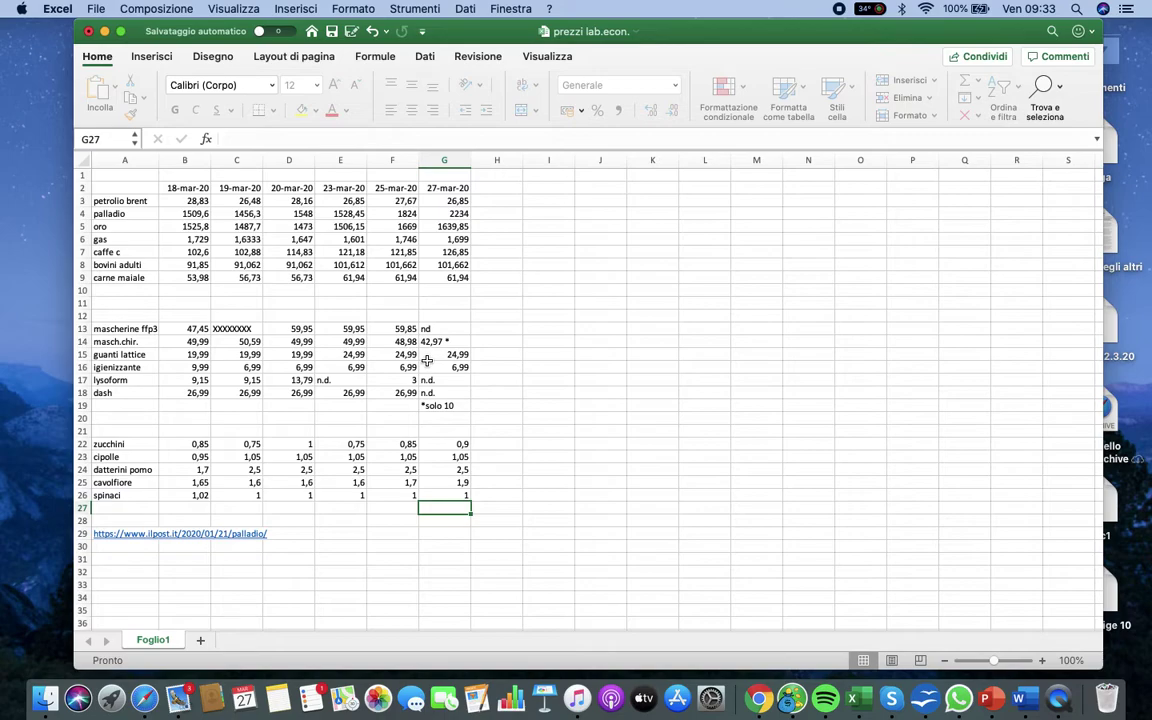
scroll(427, 360, down, 4)
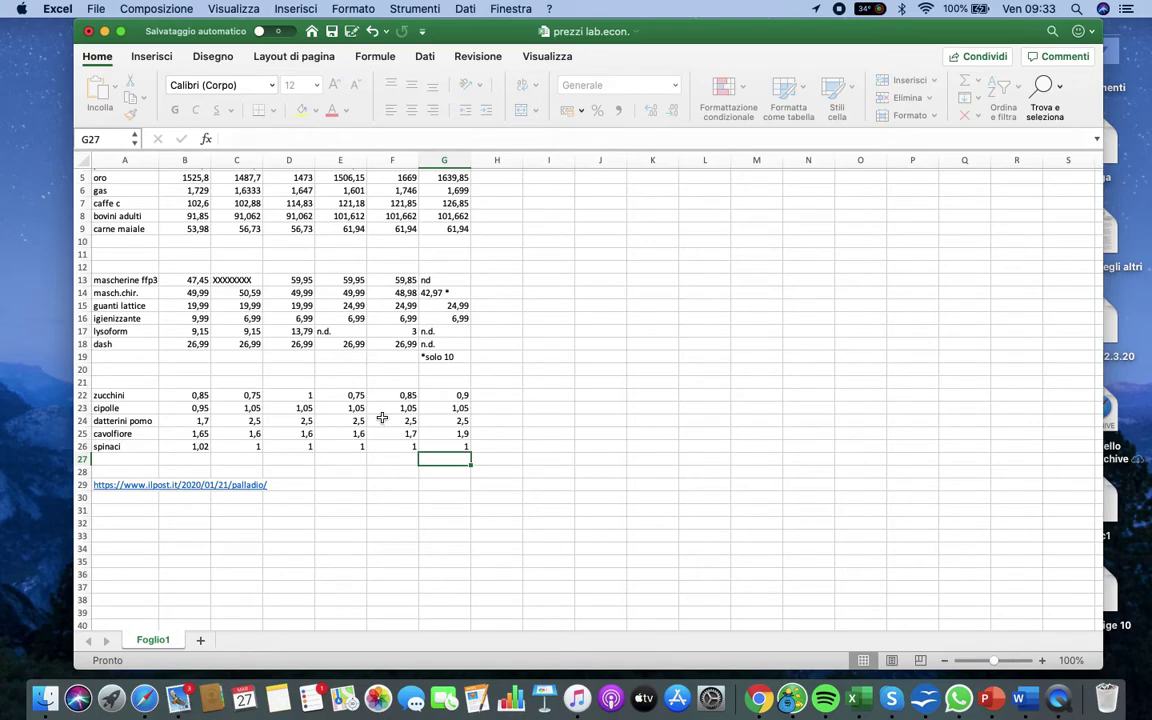
scroll(382, 418, up, 4)
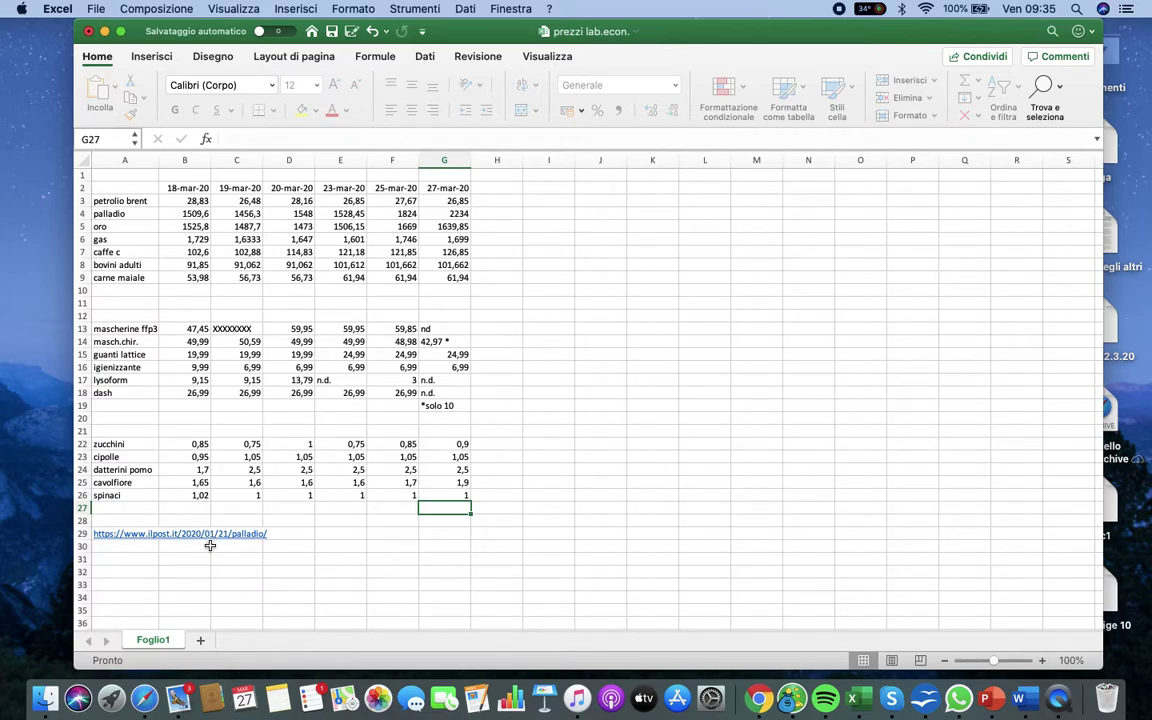
Open the ilpost.it palladium article linked in cell A29
key(Down)
key(Left)
key(Left)
key(Left)
click(207, 535)
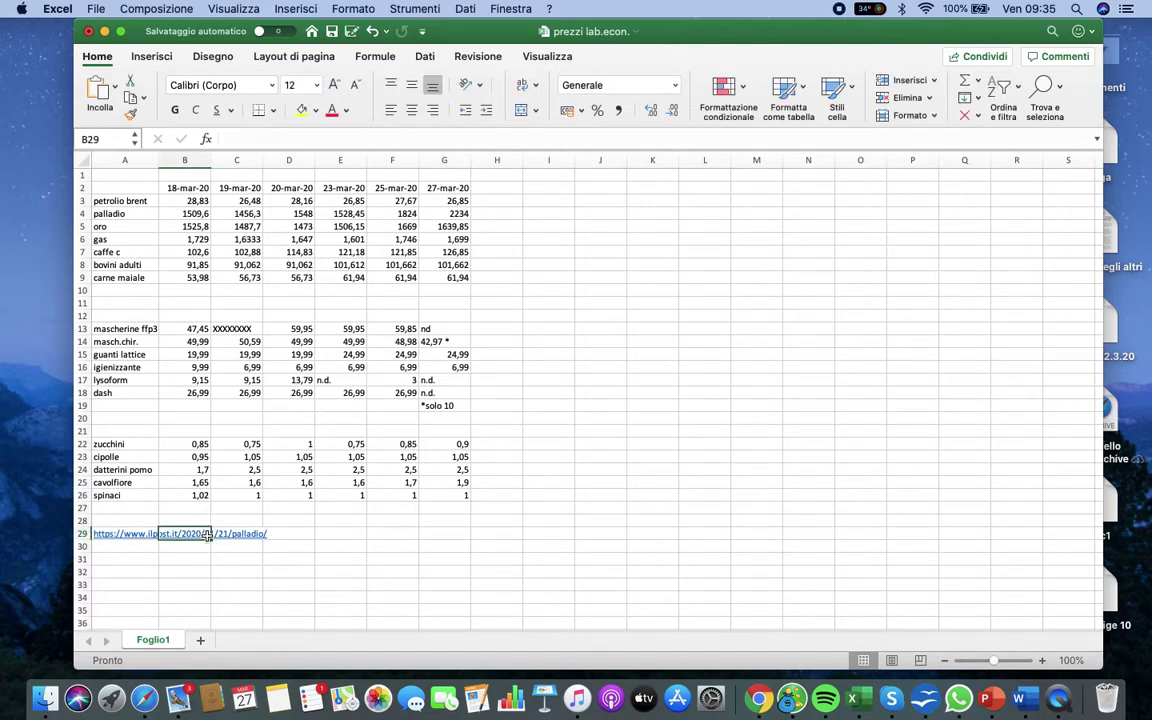
click(134, 536)
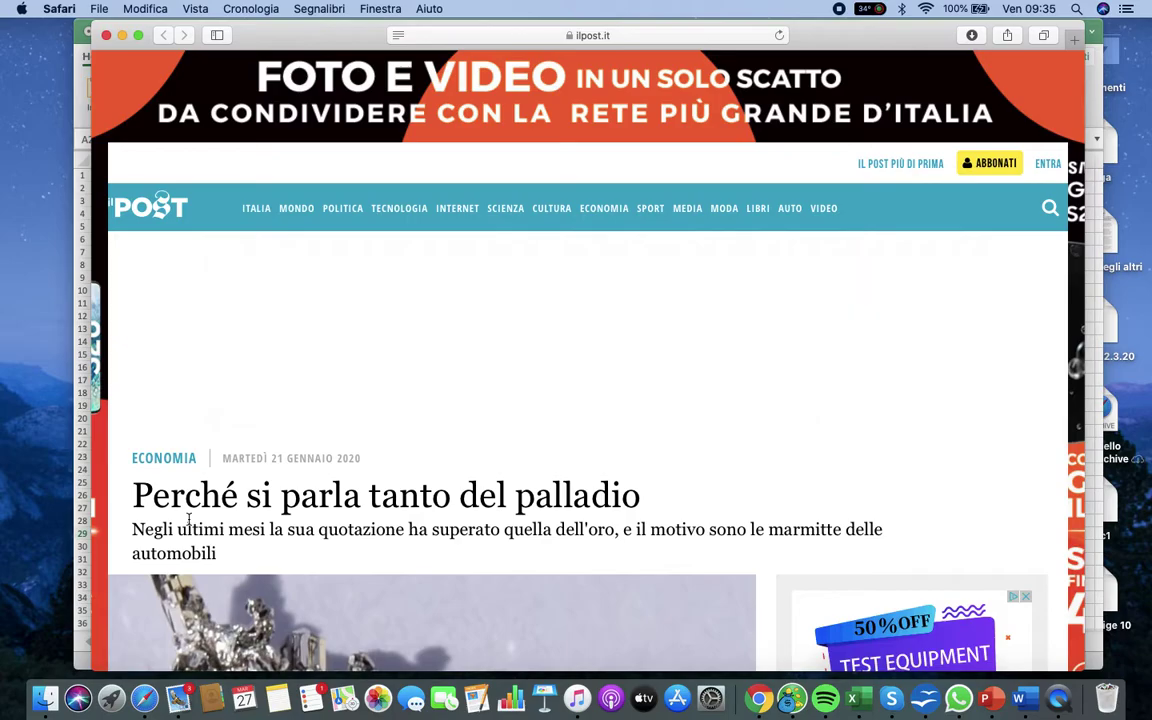
Read through the article on why palladium is so much discussed, and close its window to return to Excel
scroll(188, 518, down, 5)
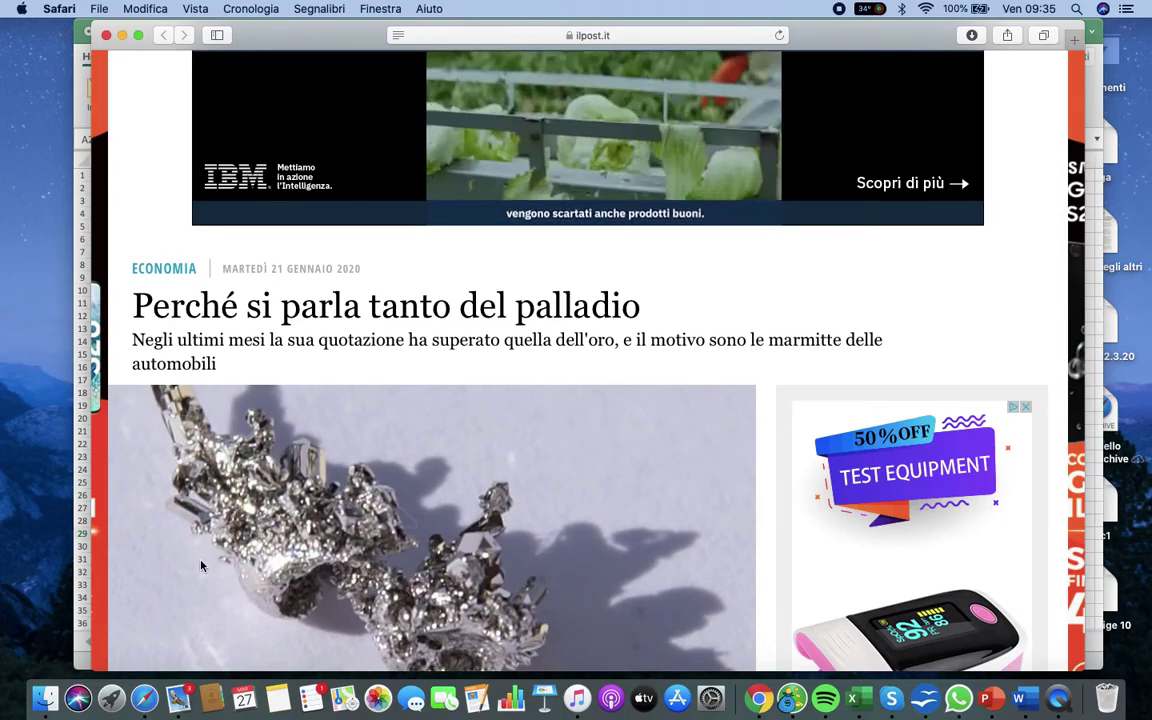
scroll(200, 566, down, 4)
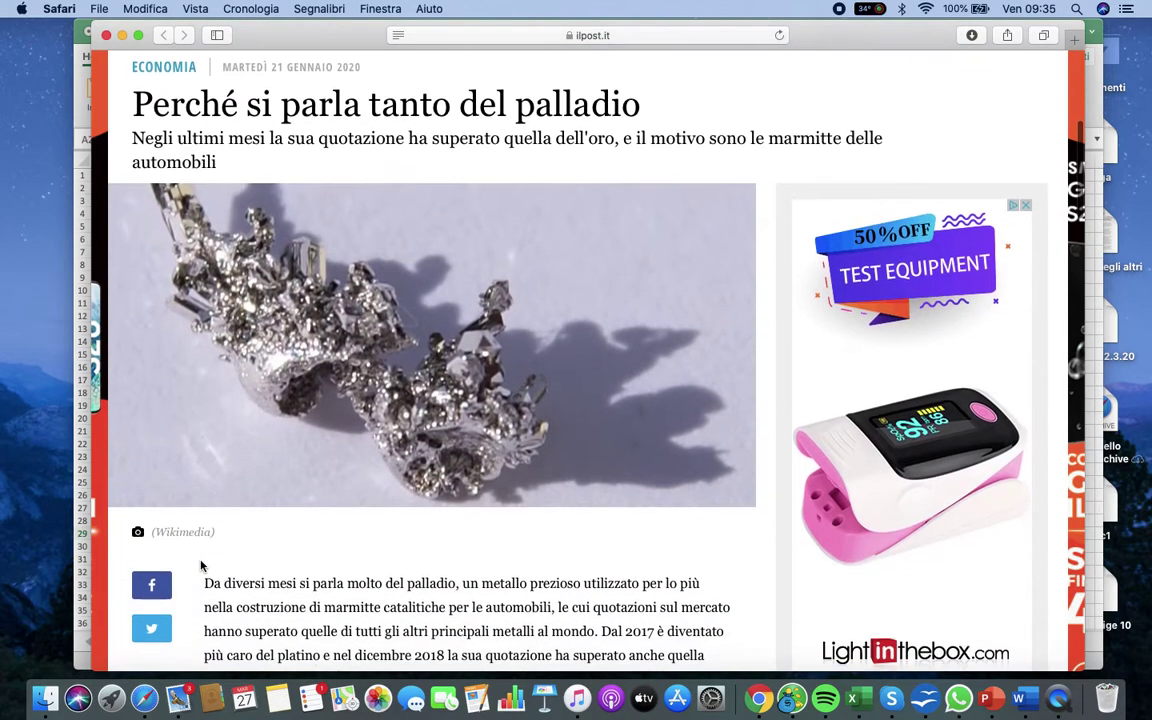
scroll(200, 566, down, 7)
scroll(200, 566, down, 7)
scroll(200, 566, up, 6)
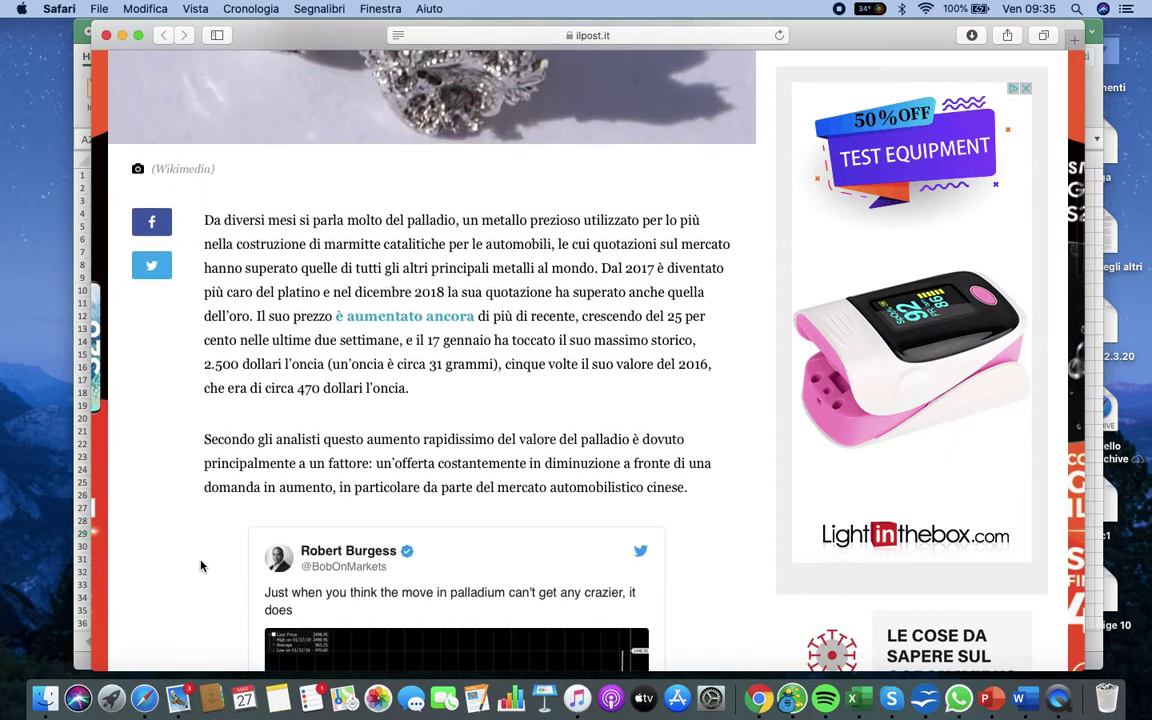
scroll(200, 566, up, 2)
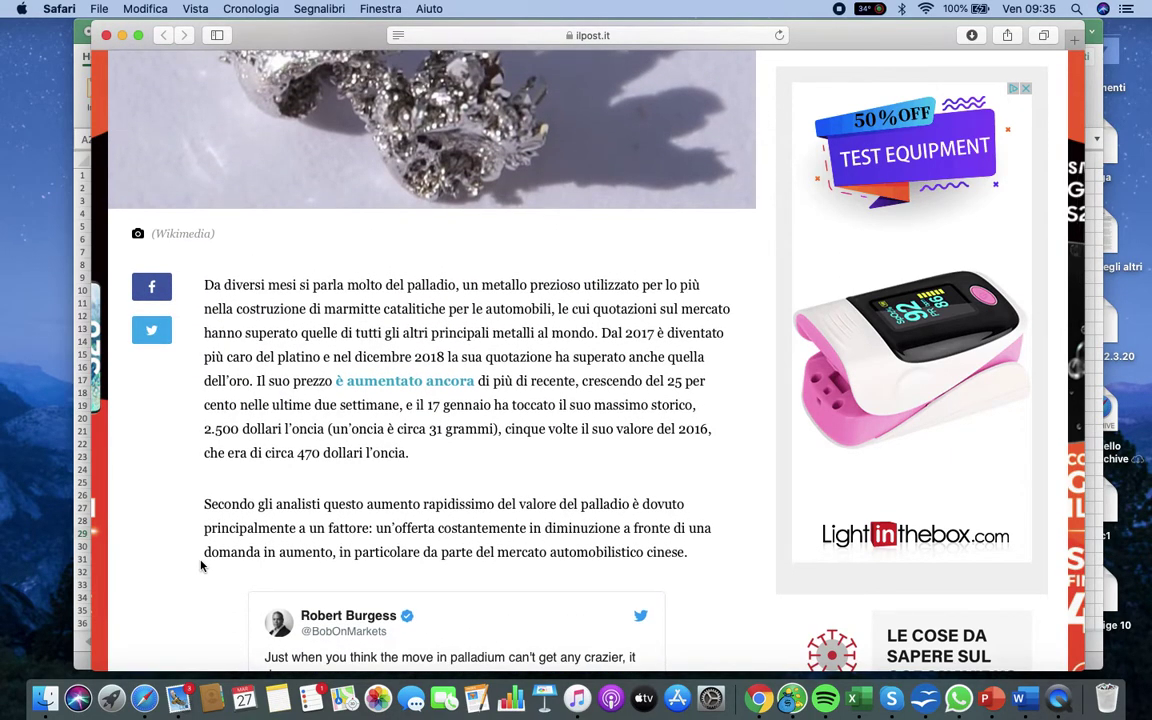
scroll(200, 566, down, 10)
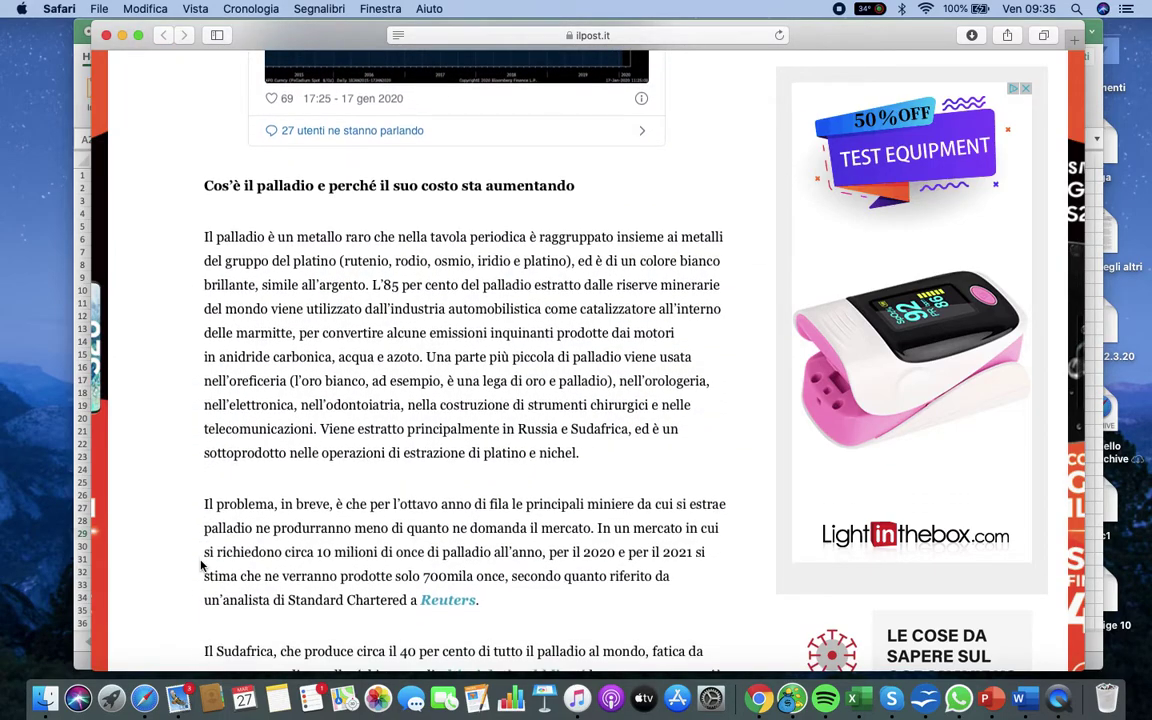
scroll(200, 566, up, 15)
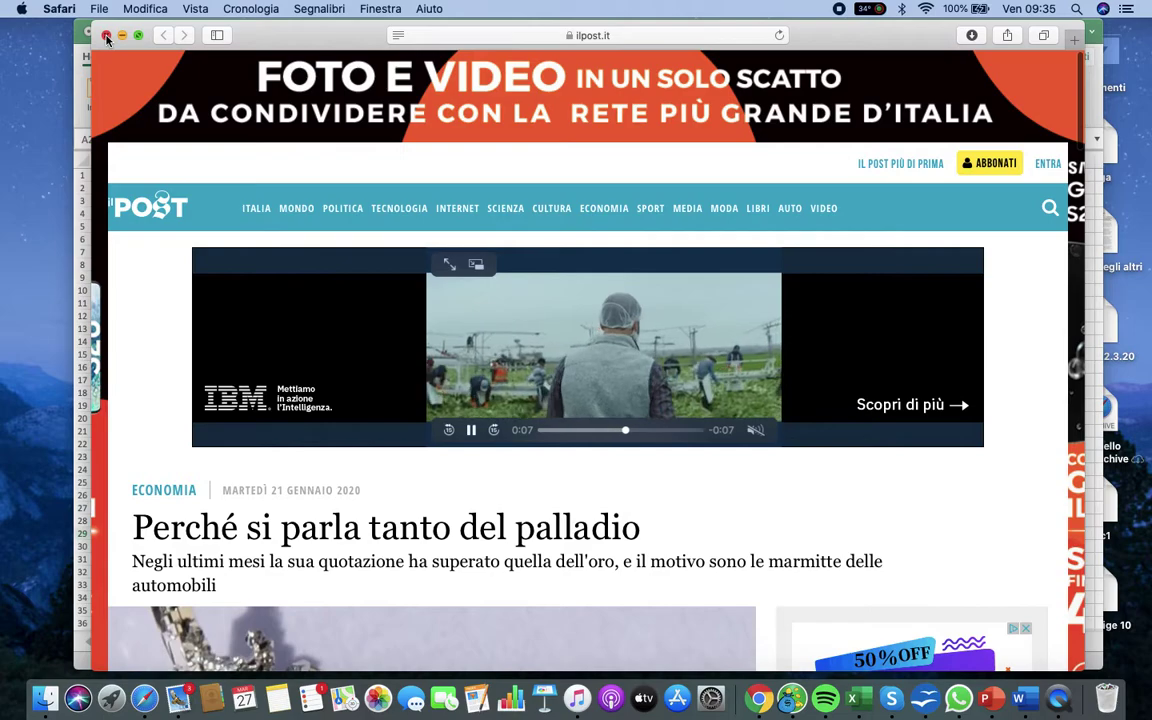
click(107, 36)
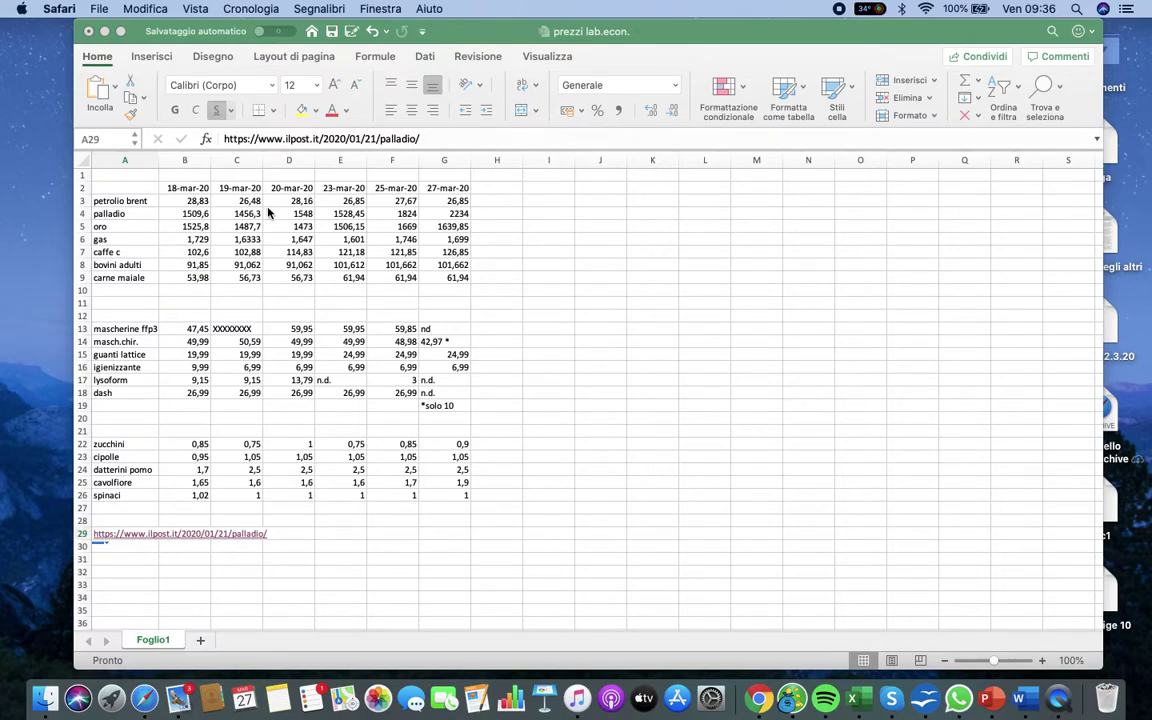
Insert a line chart (Linee) of the palladio prices in B4:G4
click(198, 215)
click(198, 215)
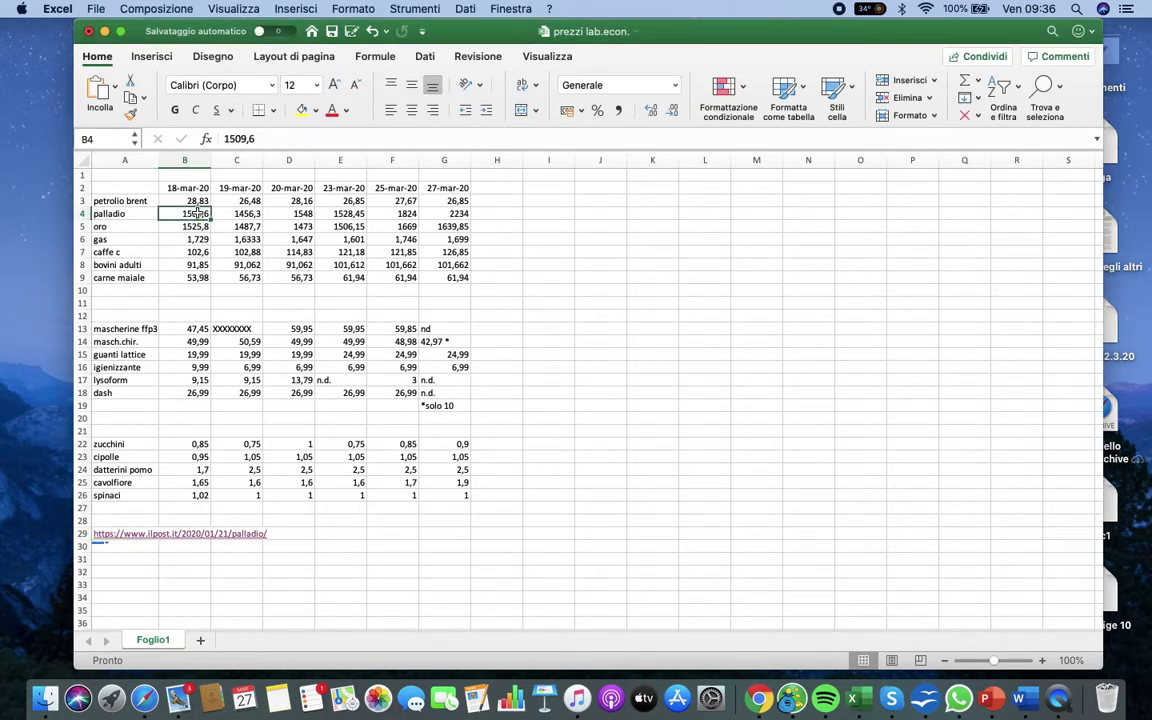
drag(198, 214, 430, 213)
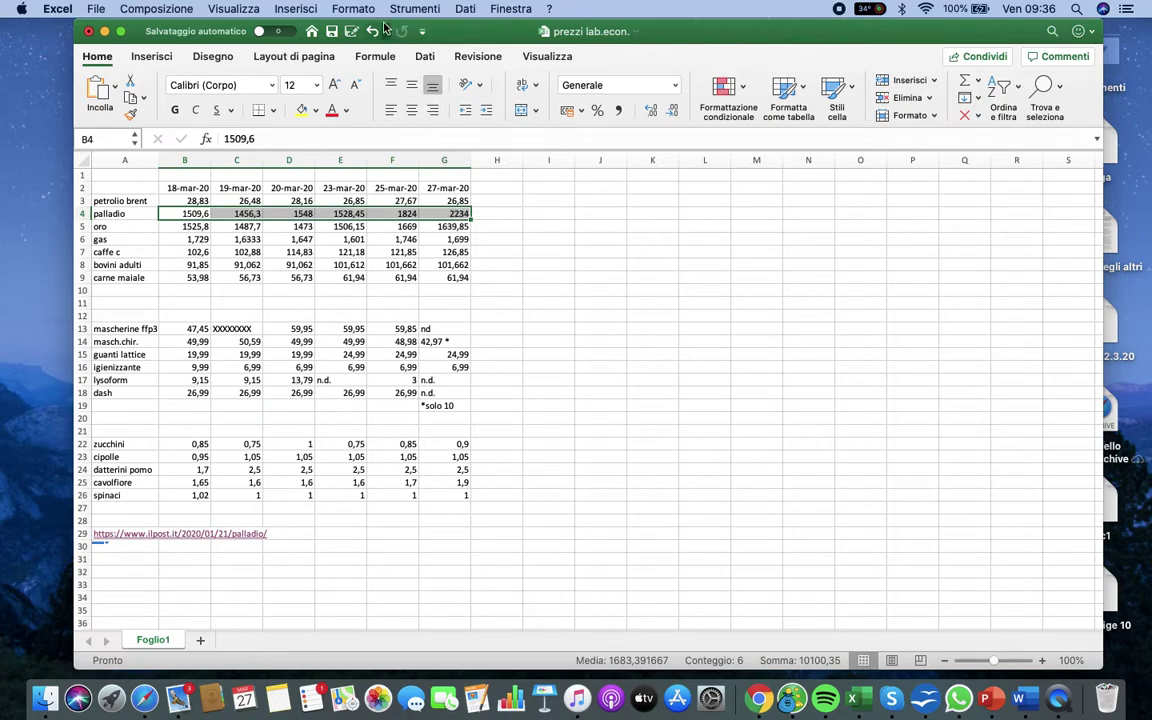
click(295, 9)
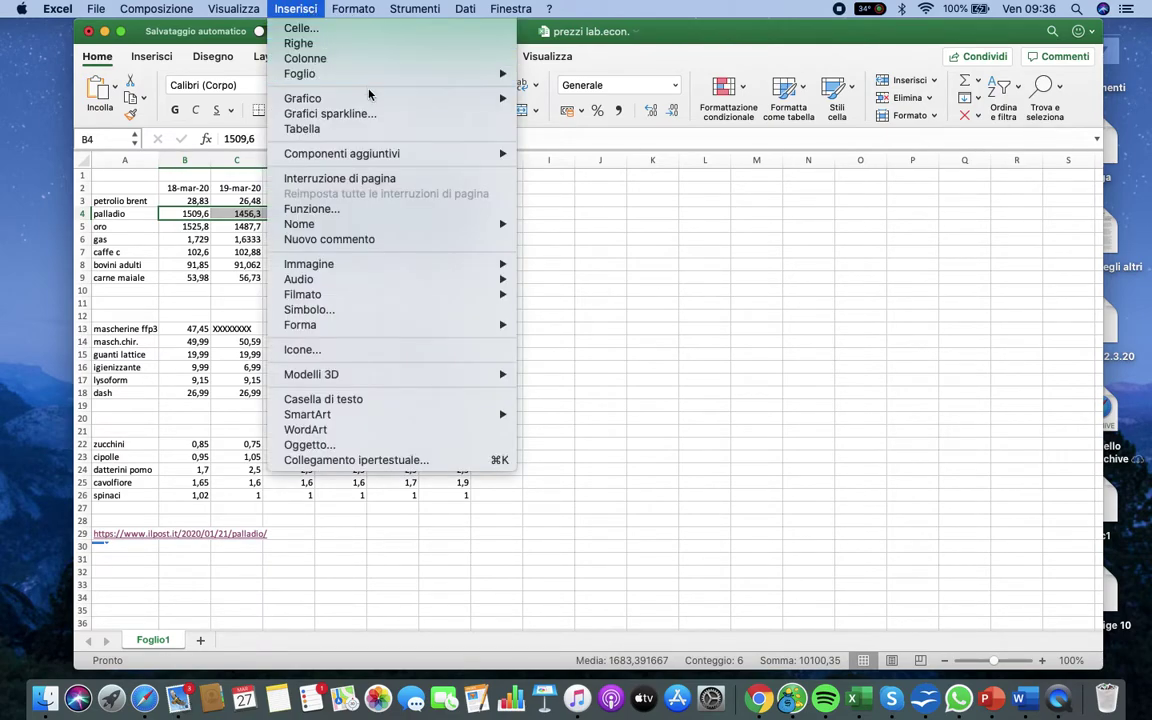
mouse_move(445, 96)
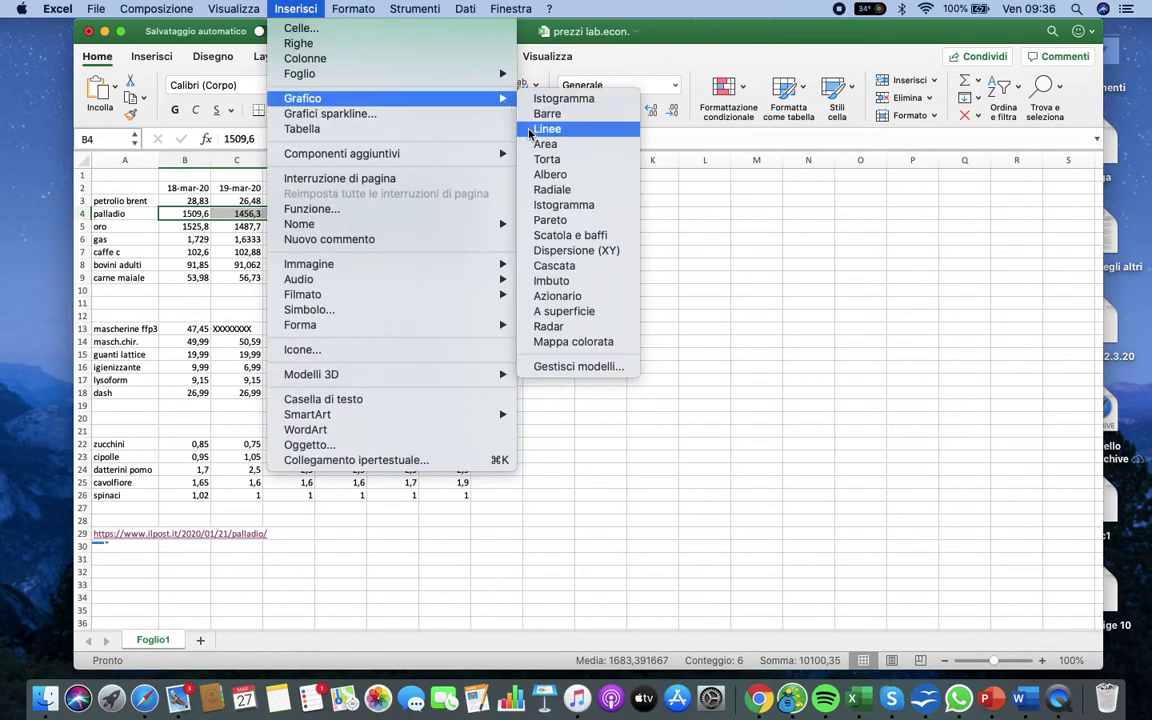
click(530, 131)
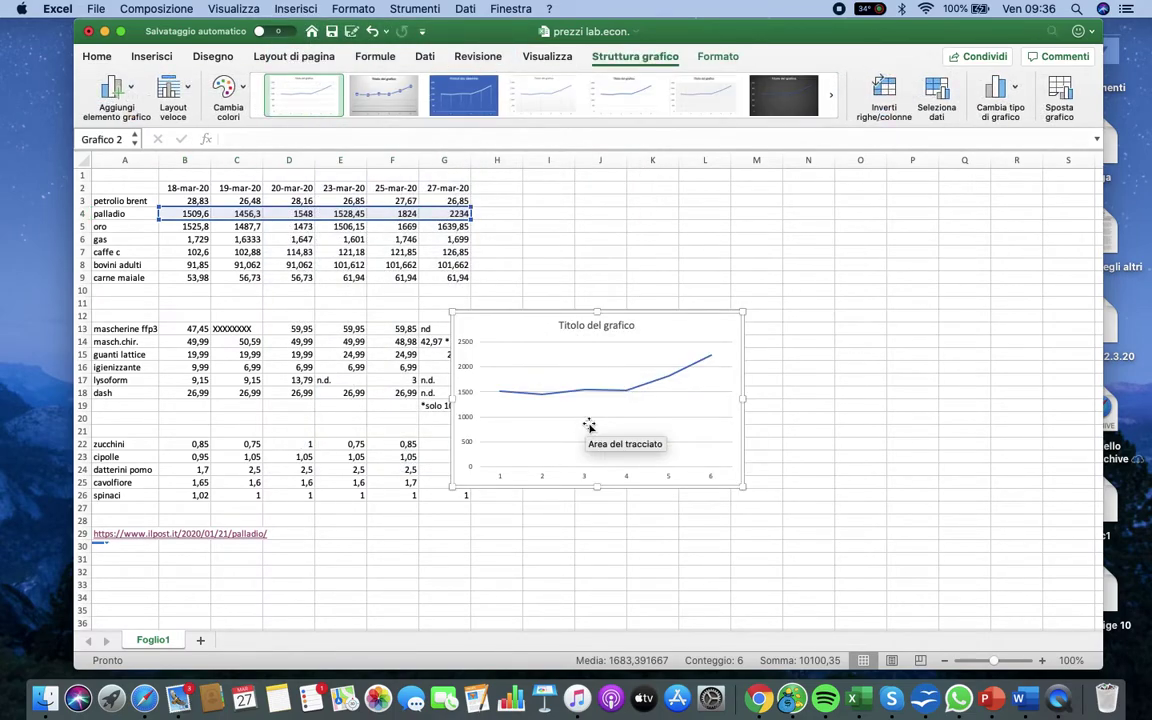